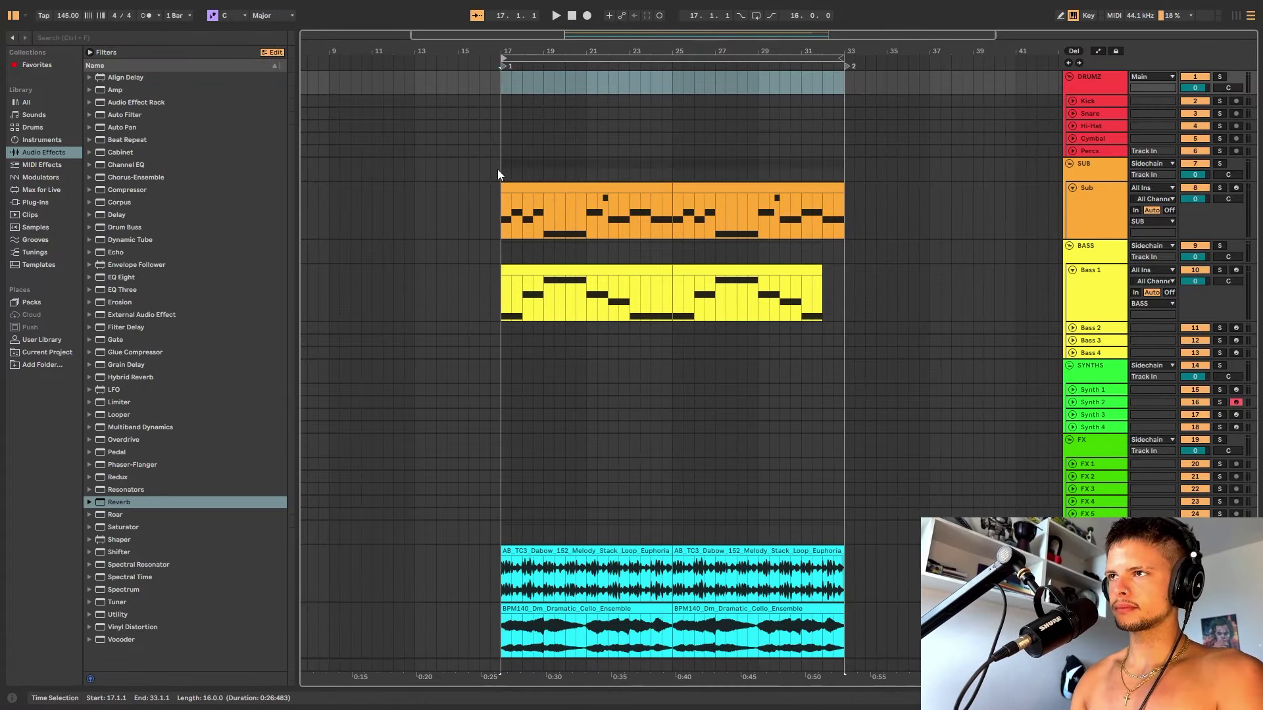
Play the arrangement from bar 17 to hear the sub, bass and melody samples together.
click(498, 174)
key(space)
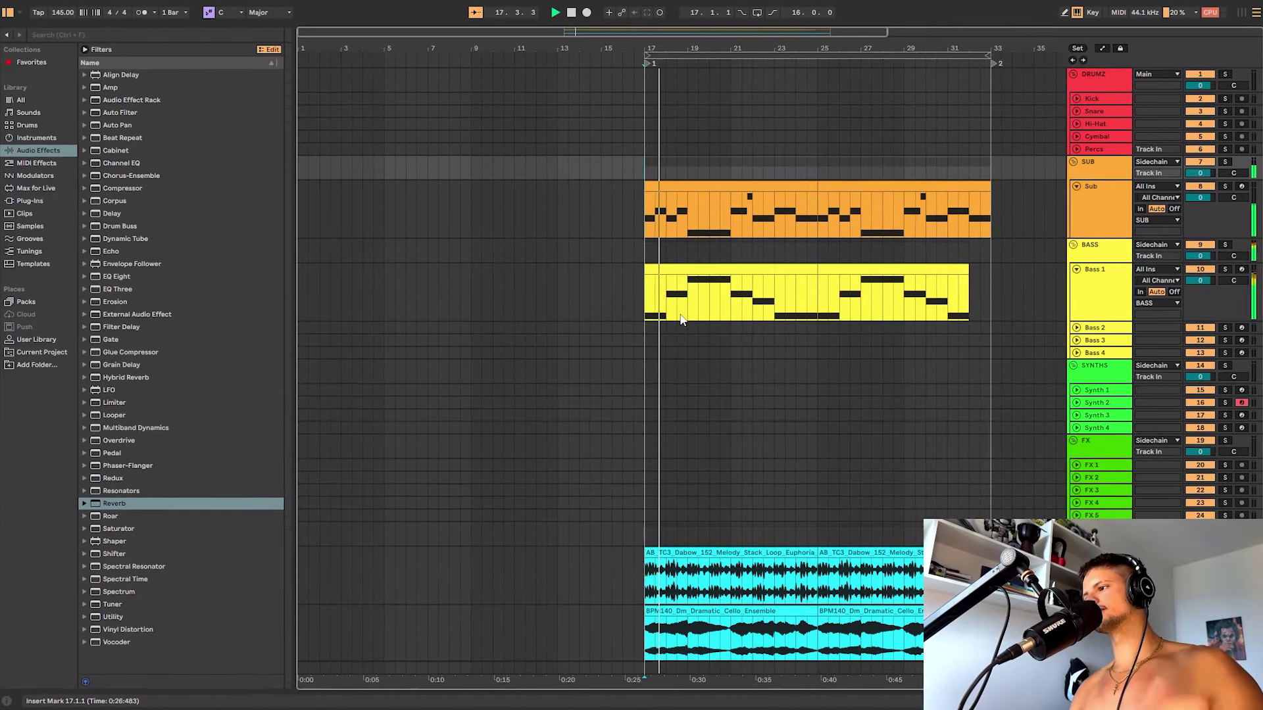
scroll(820, 434, down, 2)
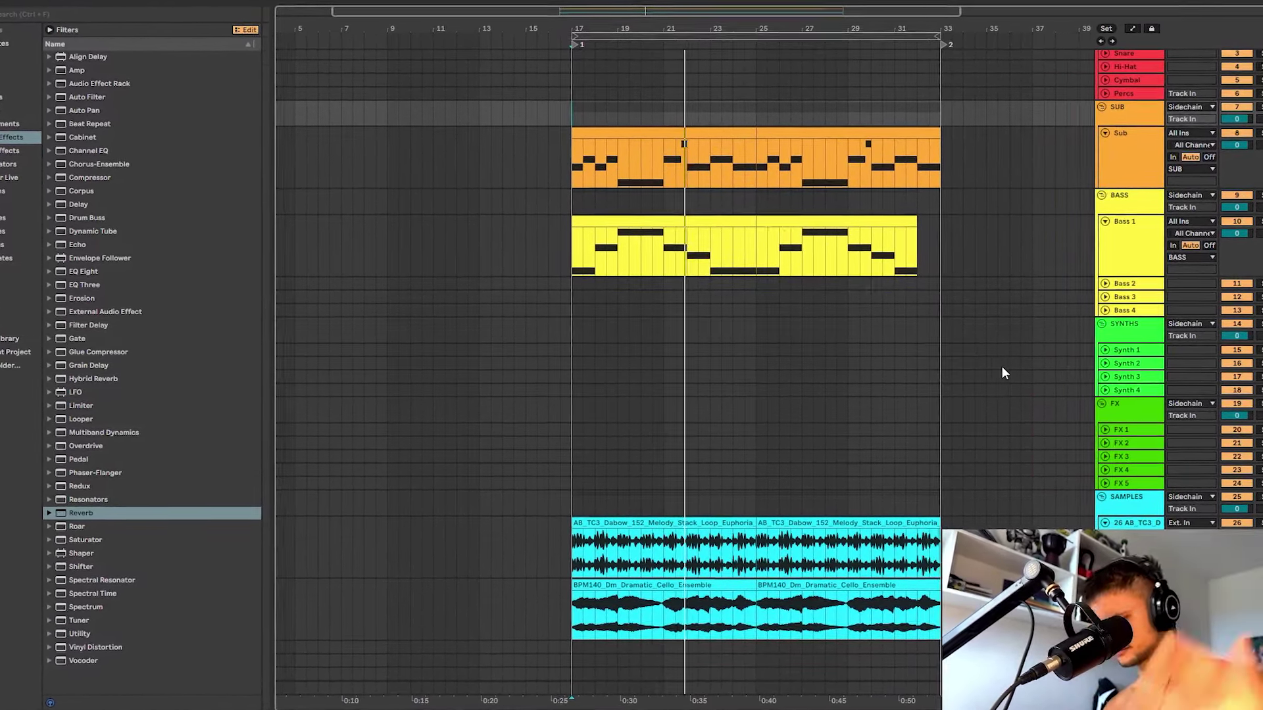
Extend the arrangement loop to bar 49 so that it spans 32 bars from bar 17.
drag(939, 36, 1048, 35)
scroll(976, 33, right, 2)
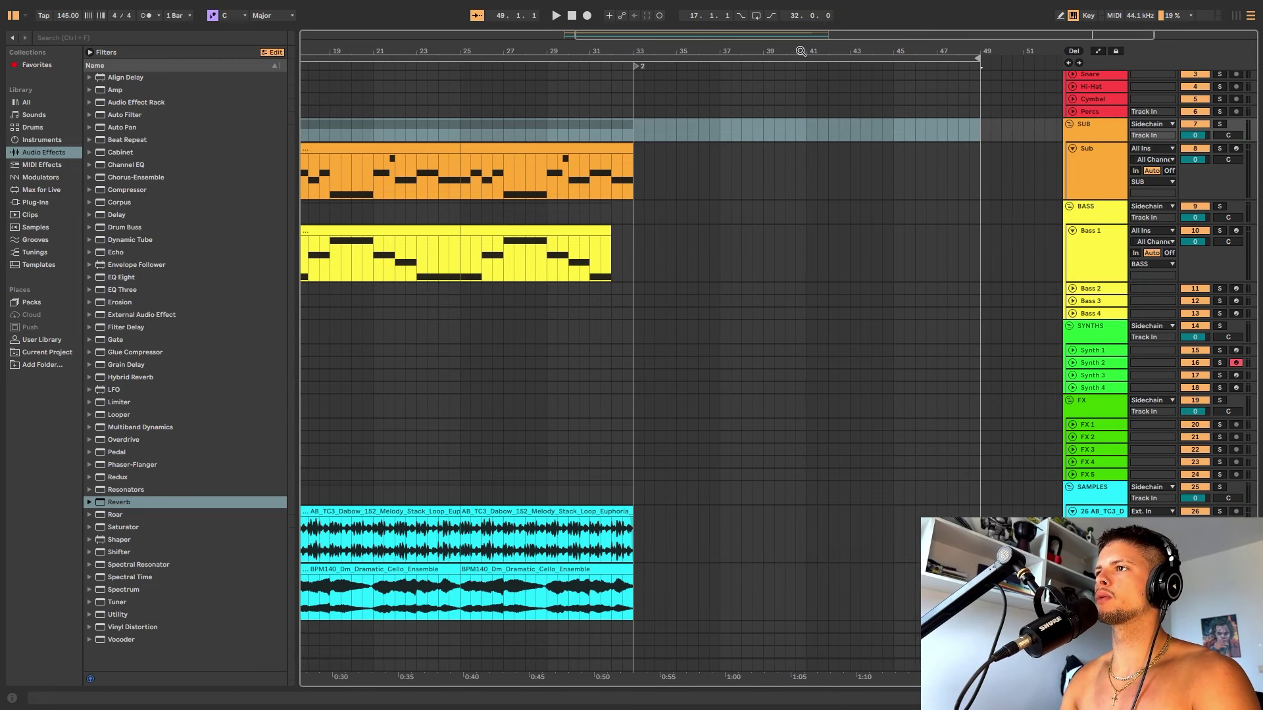
drag(800, 50, 744, 196)
Switch to Splice and open the Leotrix - Future Riddim Vol. 1 sample pack.
key(alt+Tab)
key(alt+Tab)
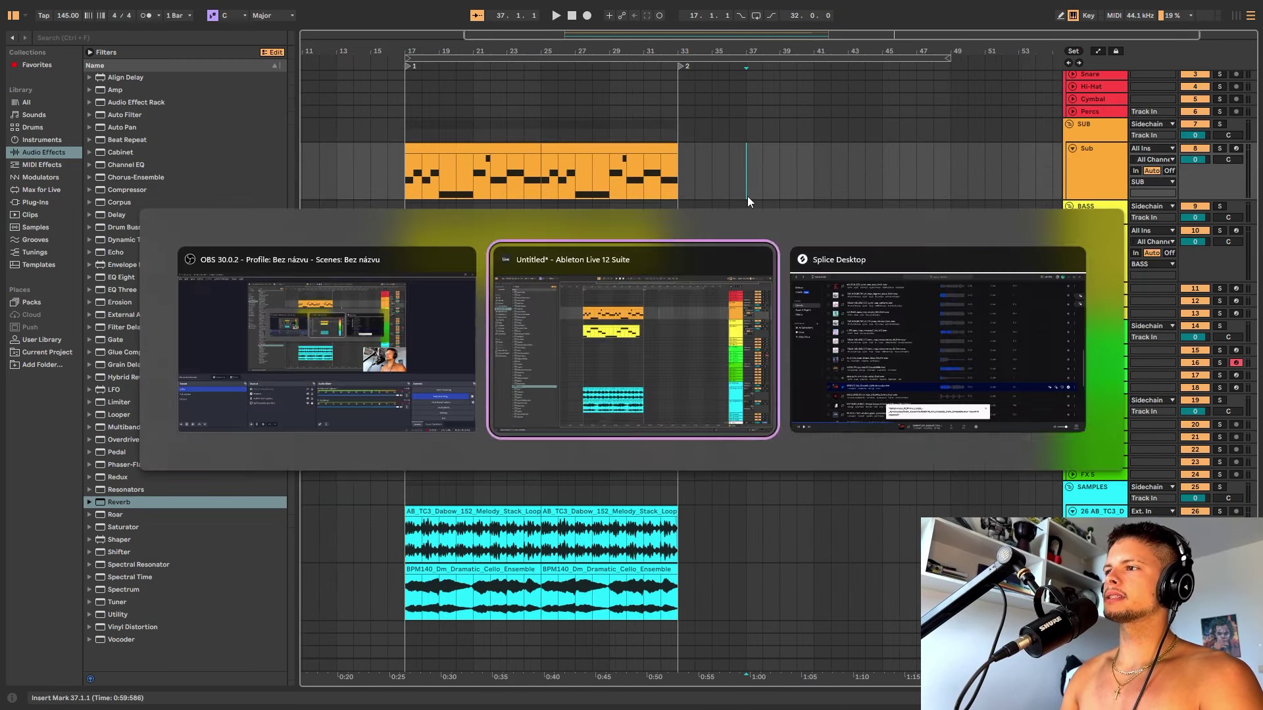
key(alt+Tab)
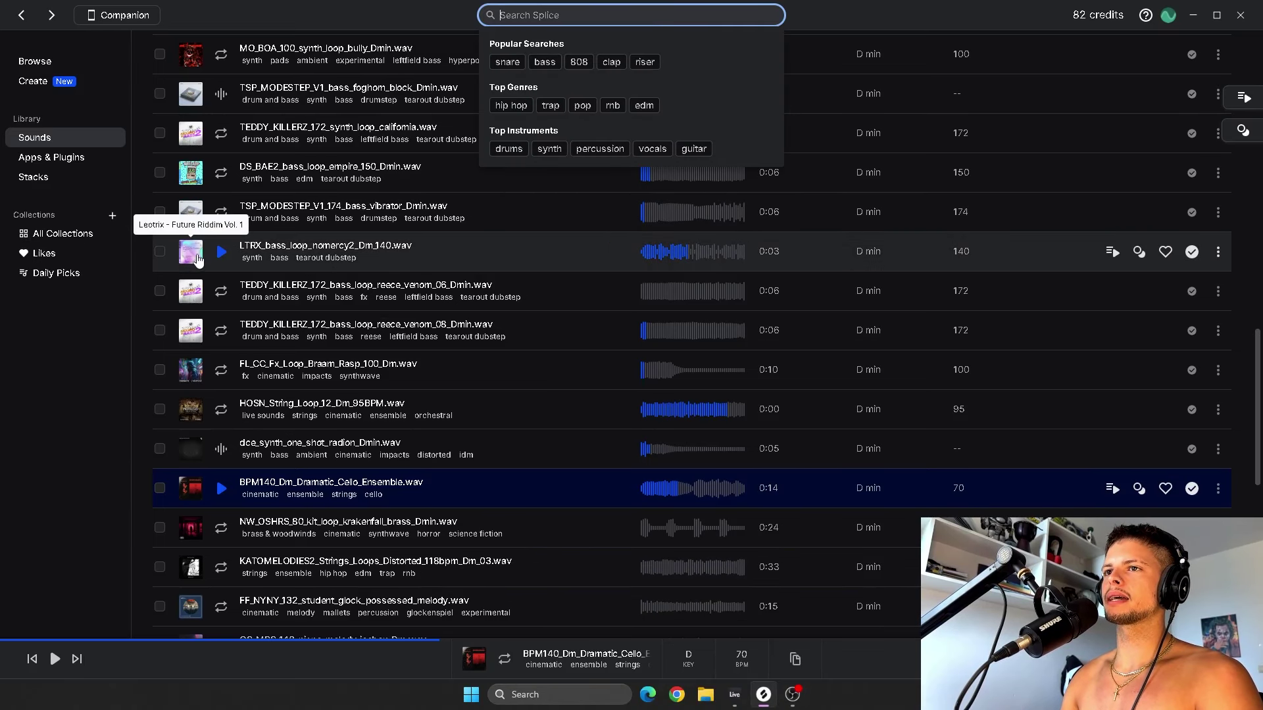
click(190, 252)
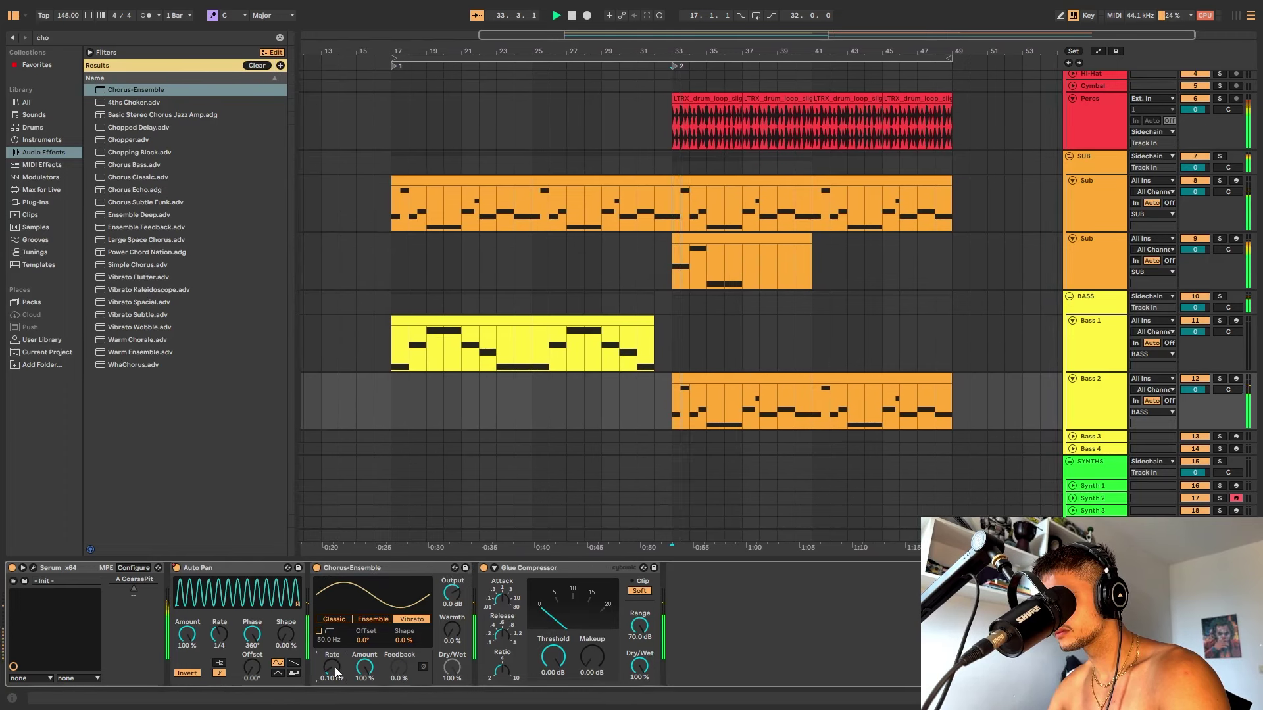
Bypass the Chorus-Ensemble on Bass 2 and lower the unison detune of oscillator A in its Serum.
click(317, 568)
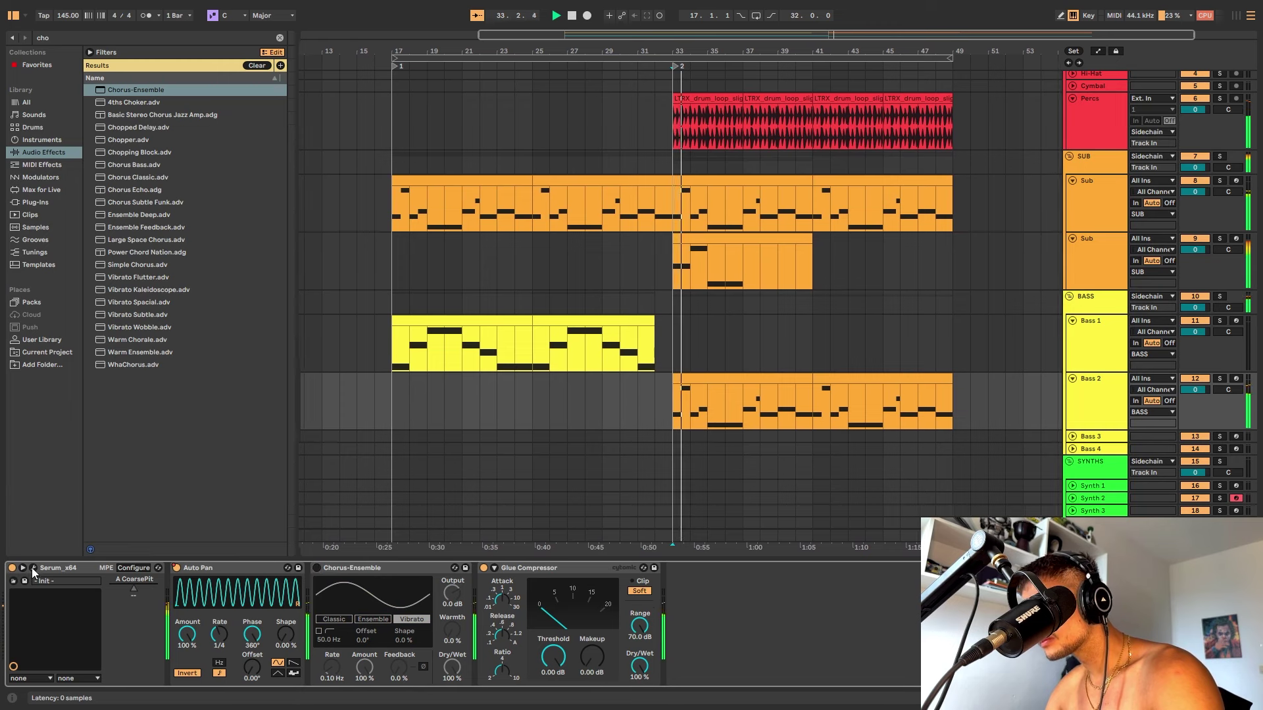
click(32, 567)
drag(282, 311, 274, 349)
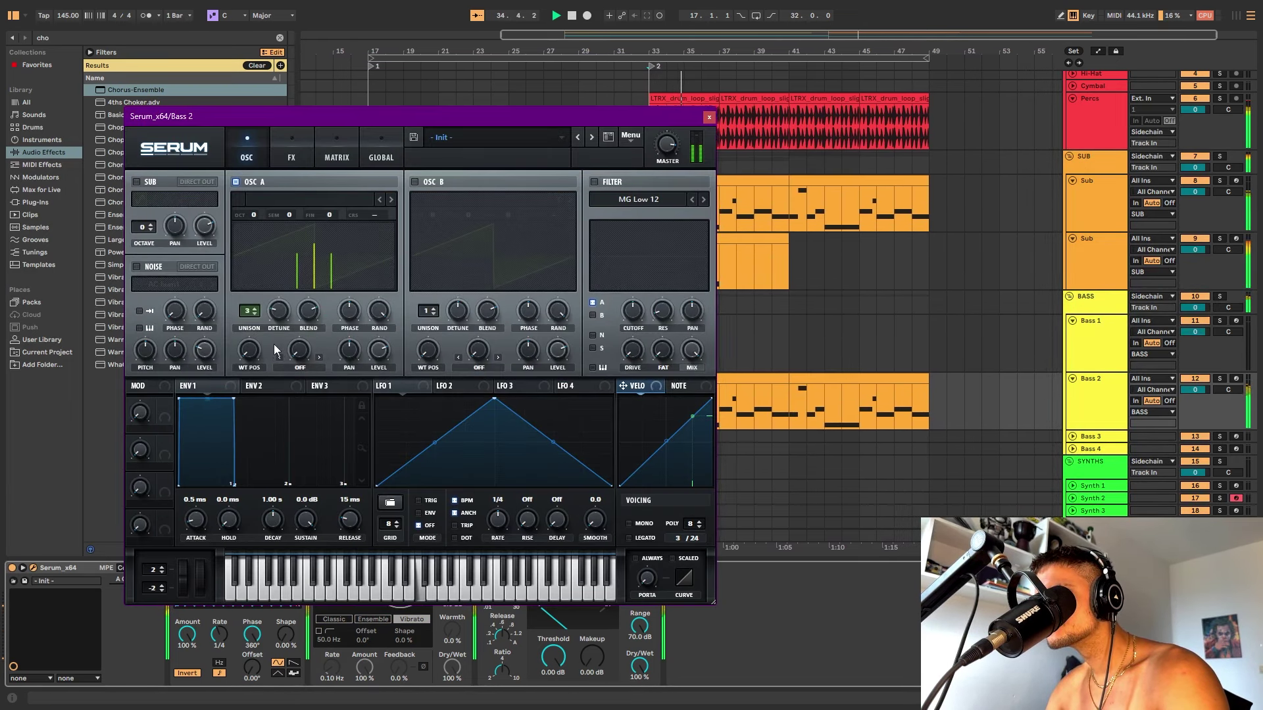
click(708, 118)
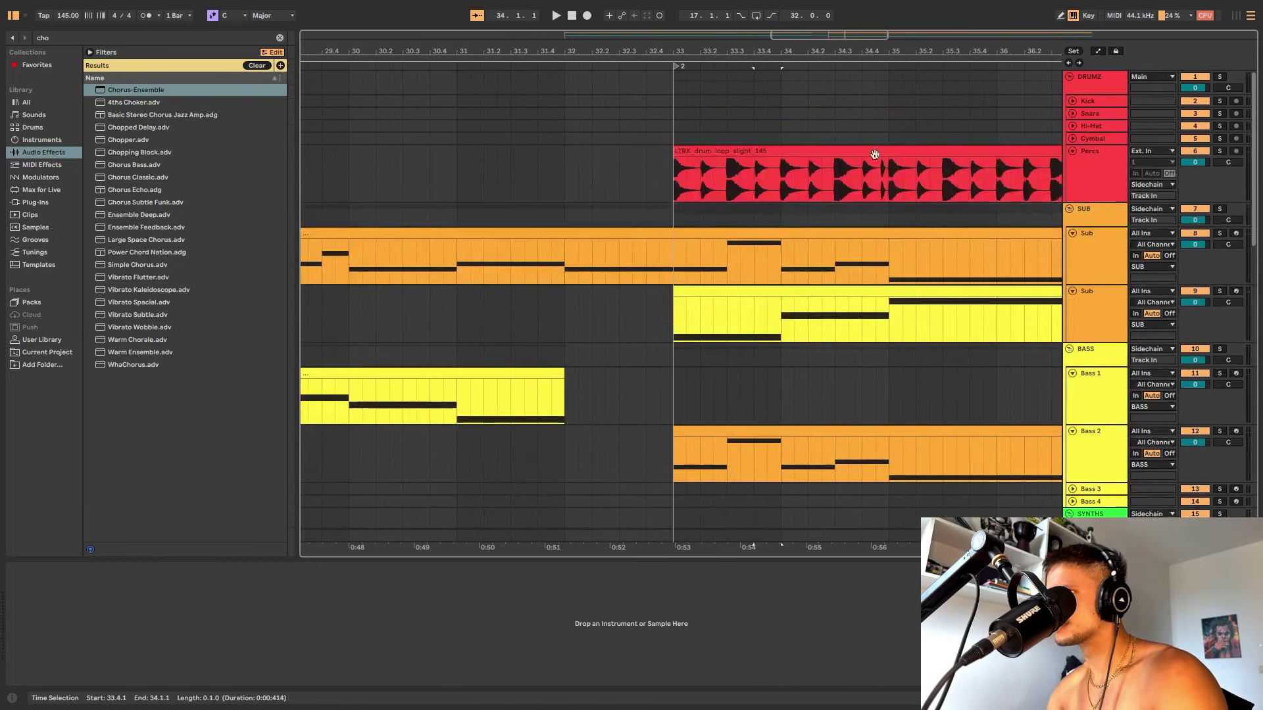
Expand the Kick track above the Percs drum loop and start playback.
click(1098, 164)
drag(912, 195, 912, 102)
click(1072, 101)
key(space)
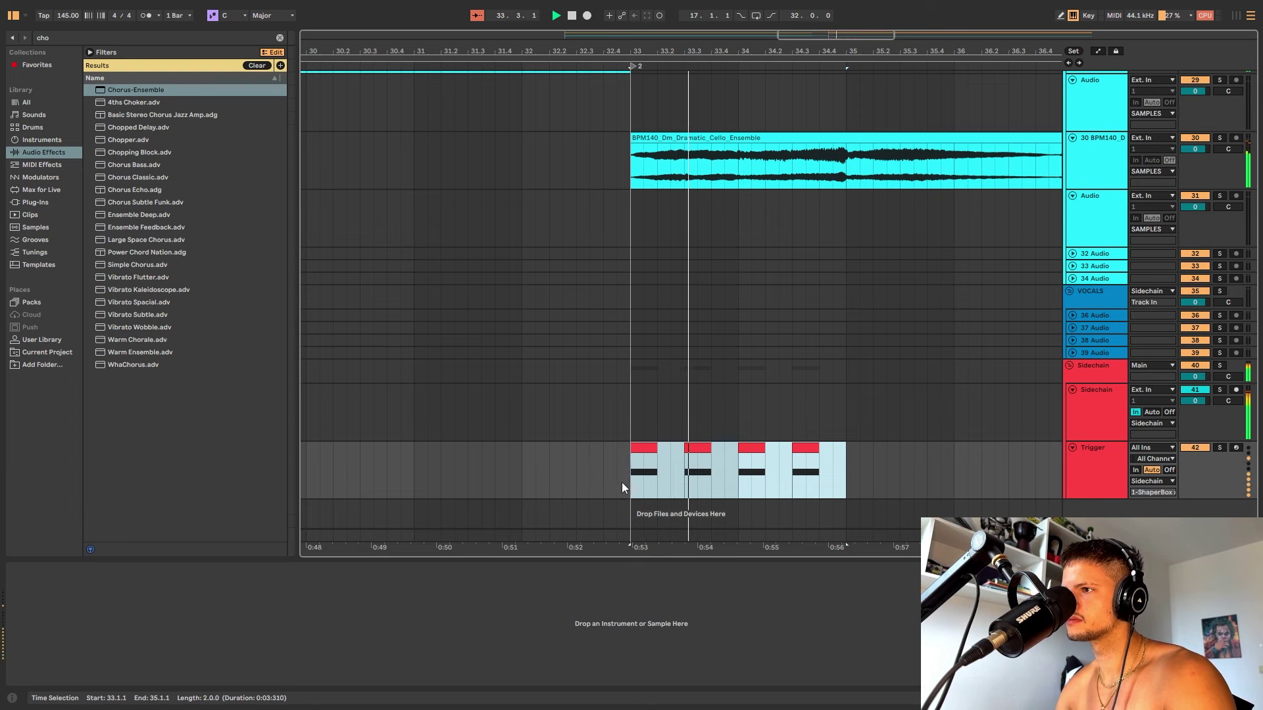
Duplicate the two-bar sidechain pattern starting at bar 33 repeatedly along the Trigger track.
key(minus)
key(ctrl+d)
key(ctrl+d)
key(ctrl+d)
key(ctrl+d)
key(ctrl+d)
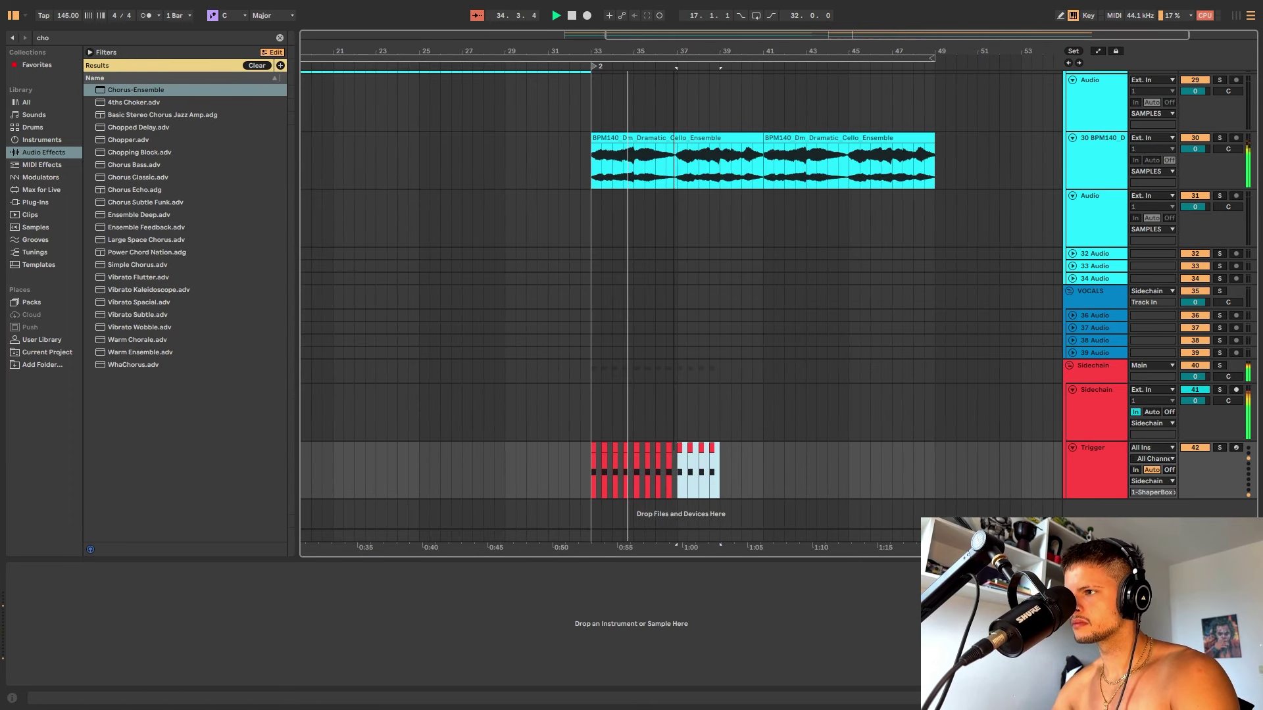
Inspect the global oscillator and unison settings in the duplicated Bass 2 track's Serum, returning to its oscillator page.
scroll(1116, 236, up, 2)
click(1116, 227)
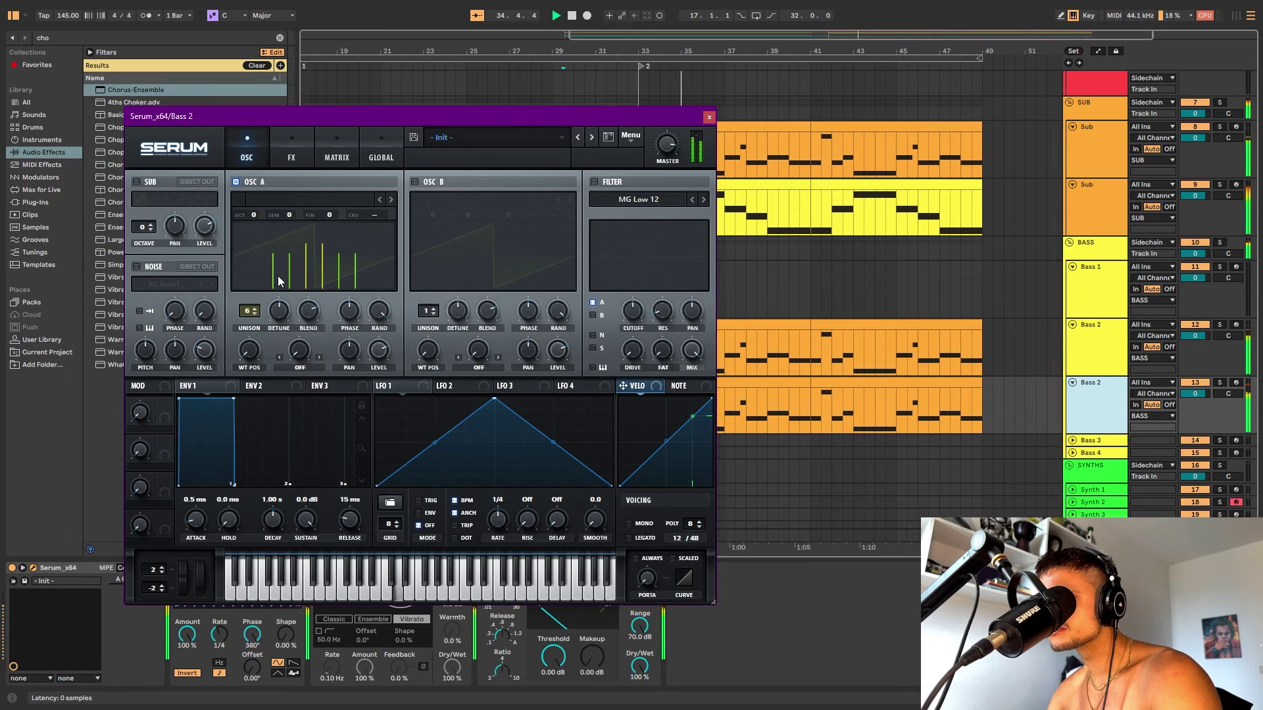
click(378, 152)
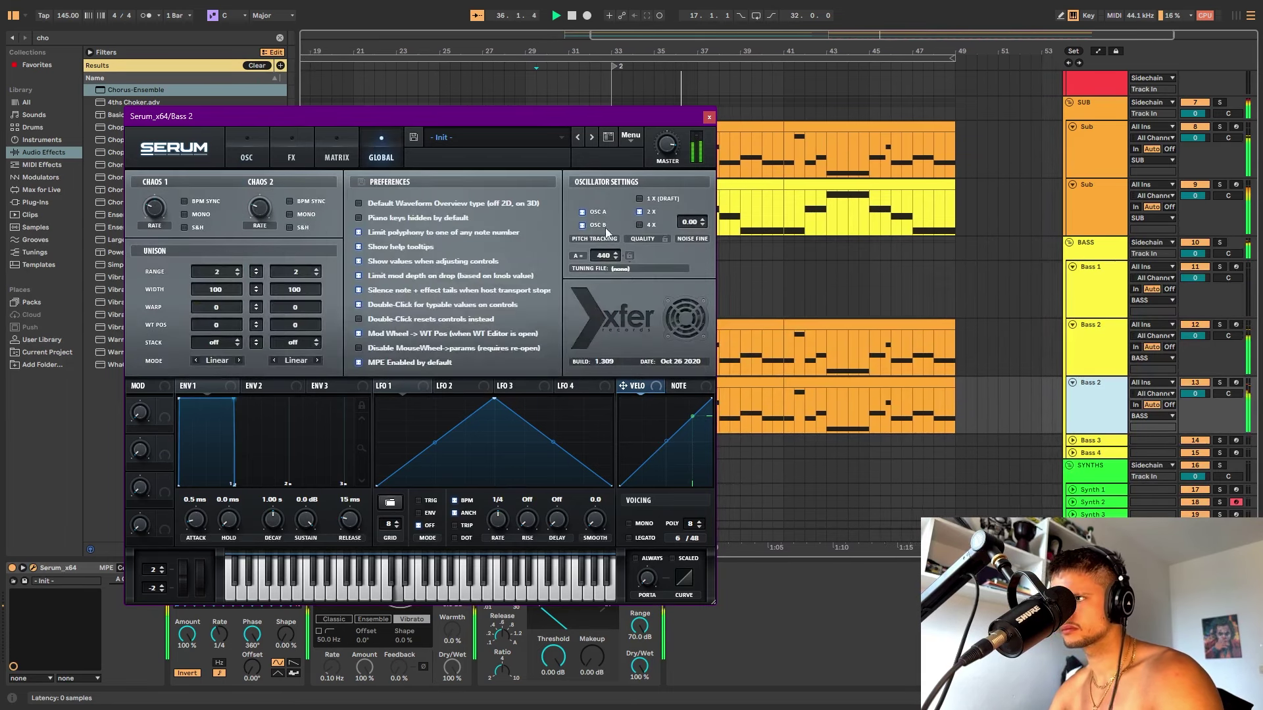
click(263, 152)
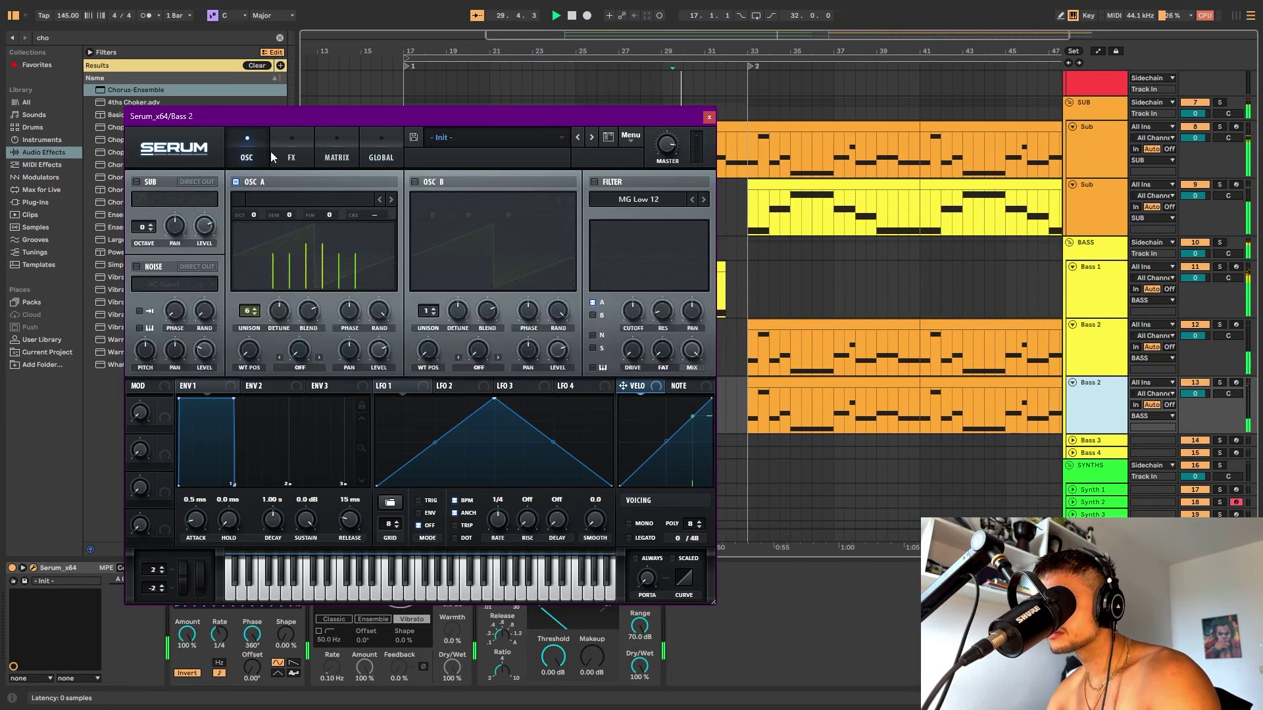
Replay from bar 33 and set oscillator A on the duplicated Bass 2 to 6 unison voices with blend 45.
click(743, 424)
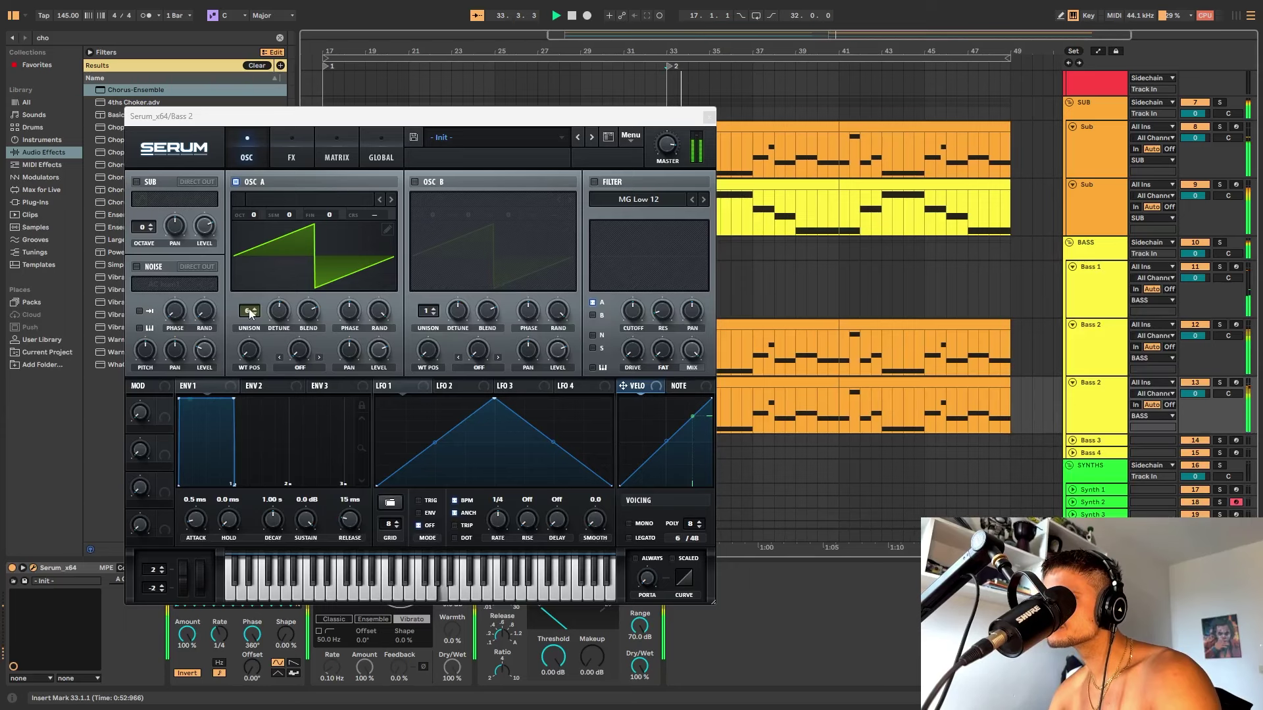
drag(247, 311, 243, 383)
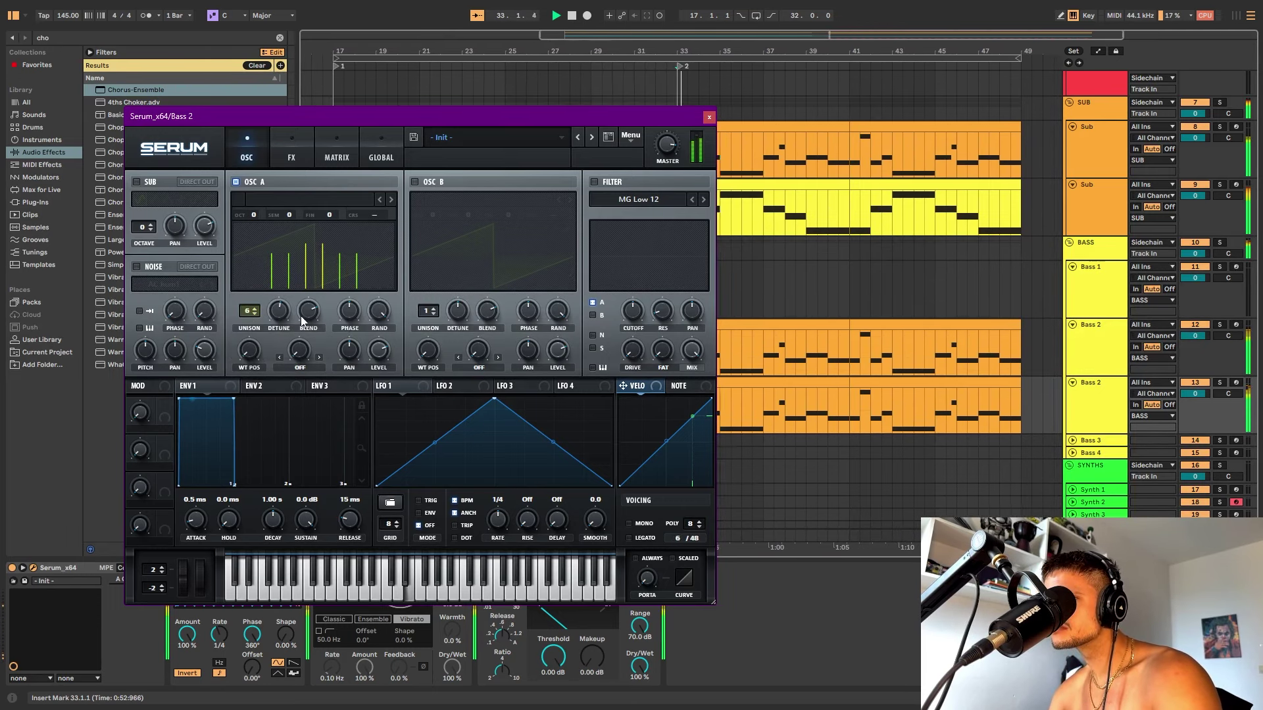
drag(309, 310, 317, 260)
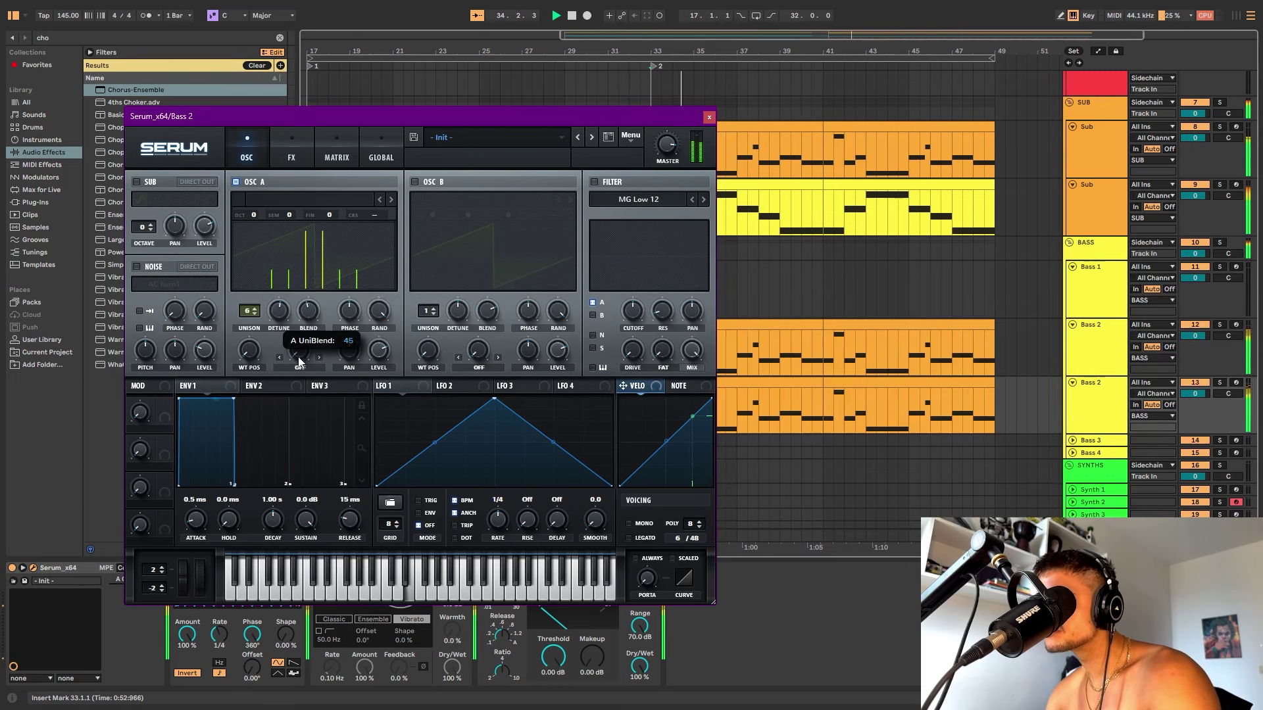
Set the first Sub track's Saturator drive to 14.9 dB and its Serum oscillator A to 4 unison voices.
click(663, 163)
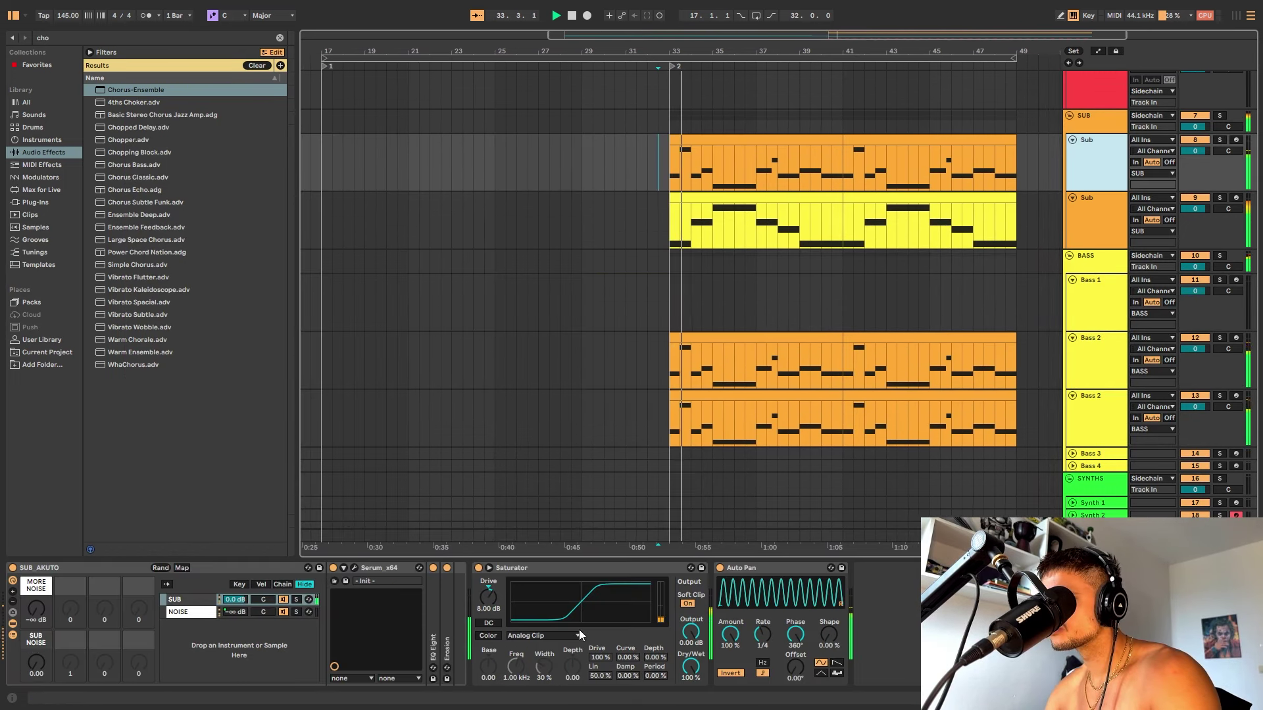
click(488, 597)
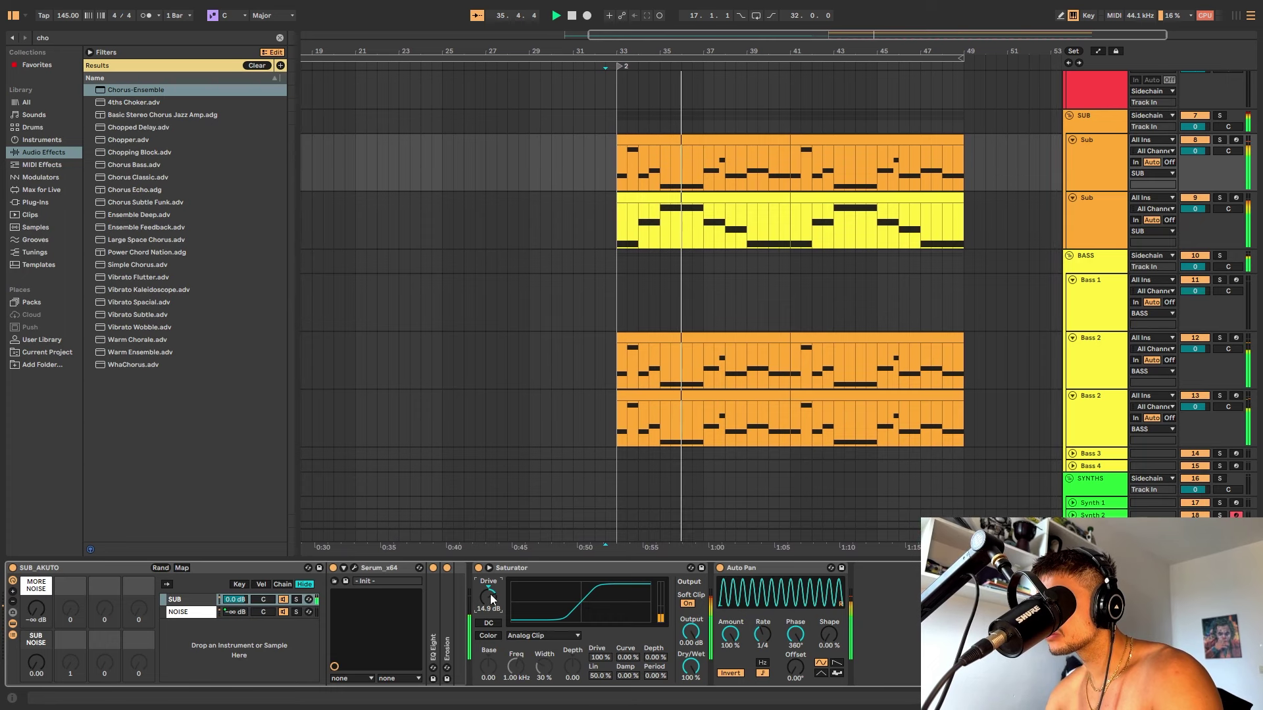
click(354, 568)
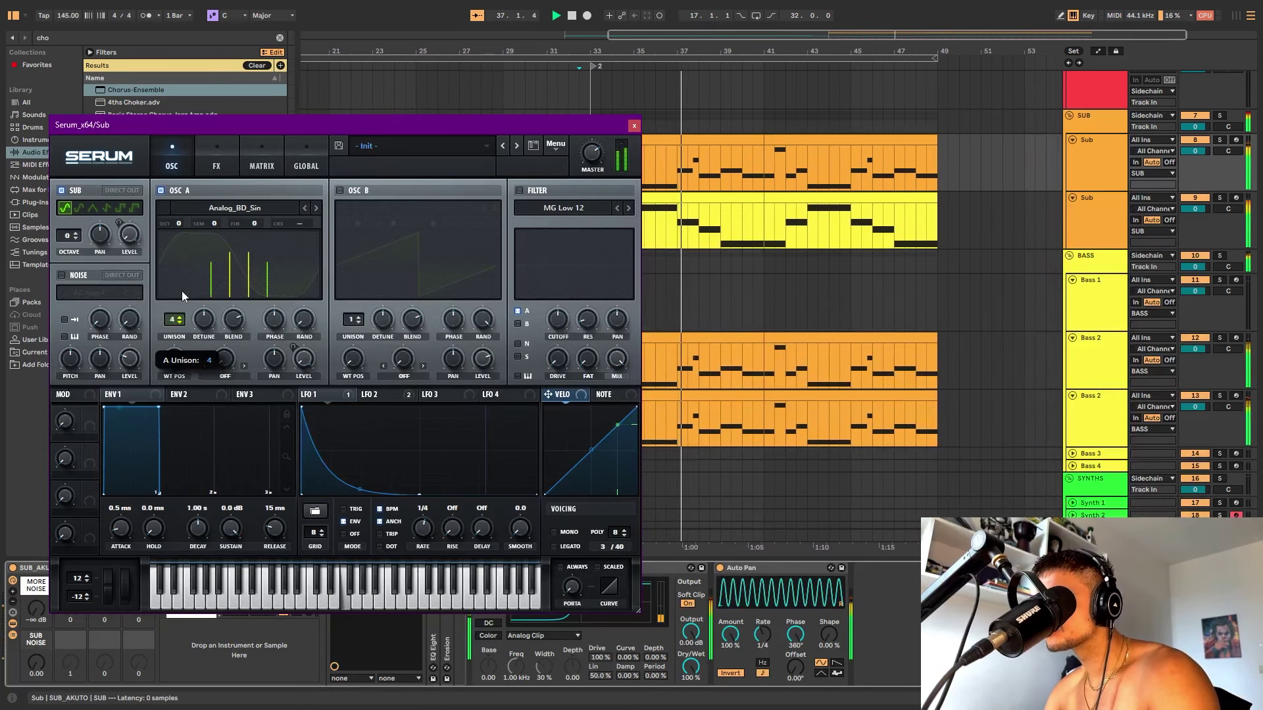
click(634, 127)
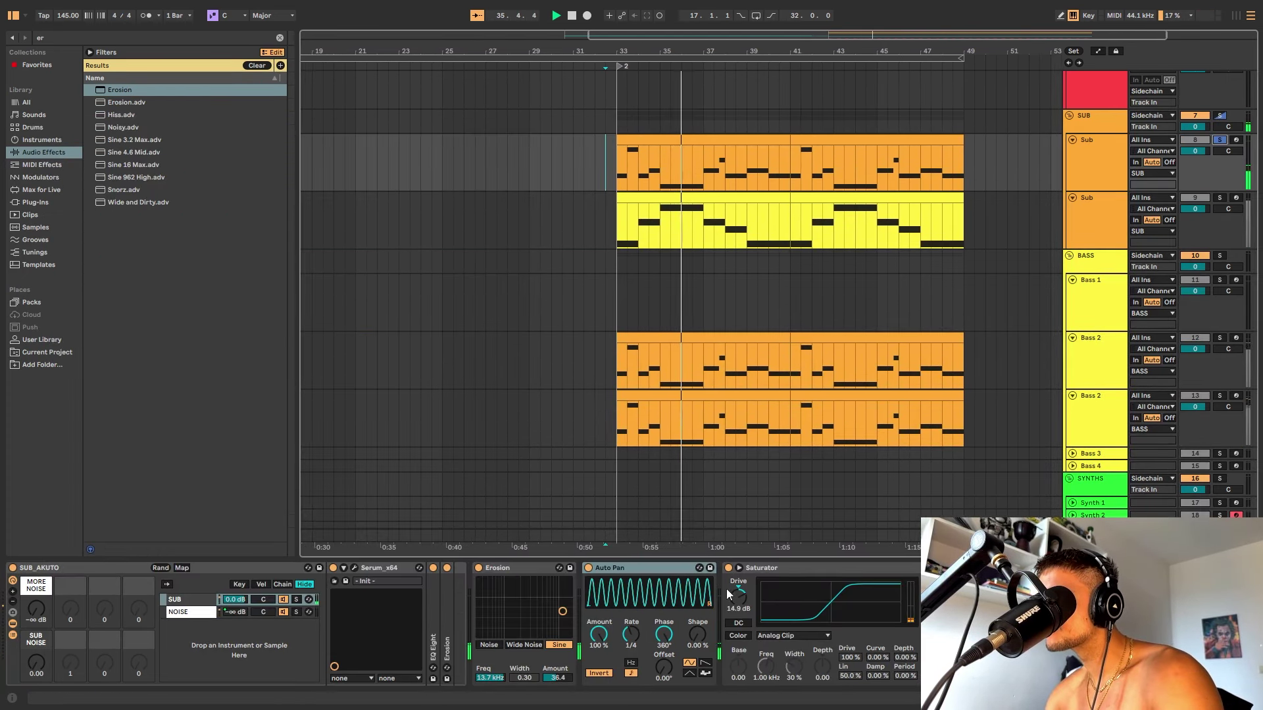